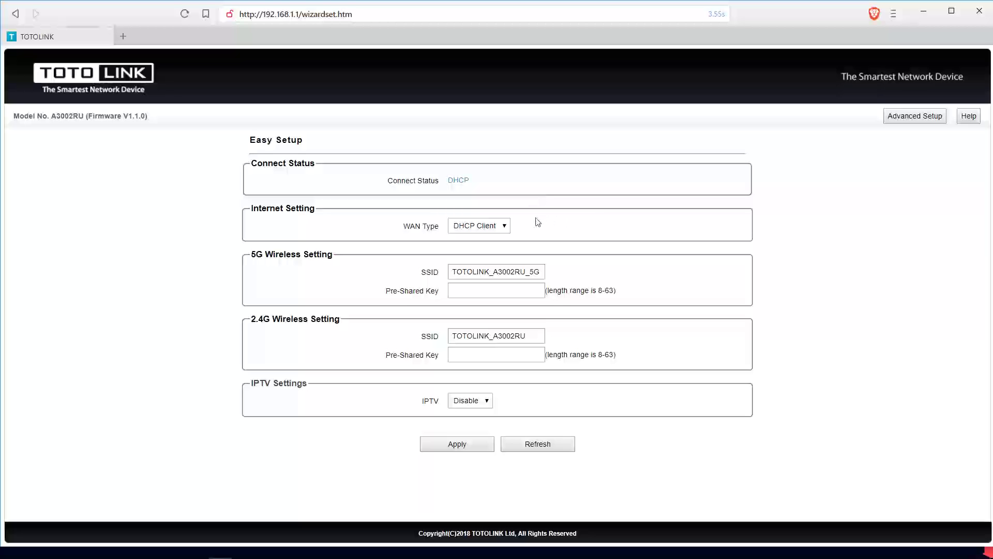
# Keep the WAN connection type set to DHCP Client
pyautogui.click(491, 231)
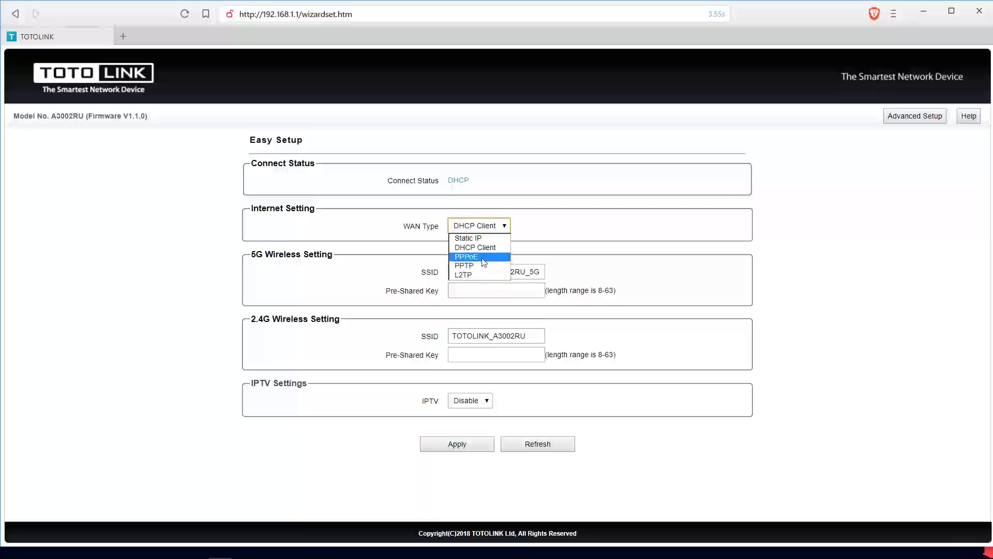
pyautogui.click(590, 236)
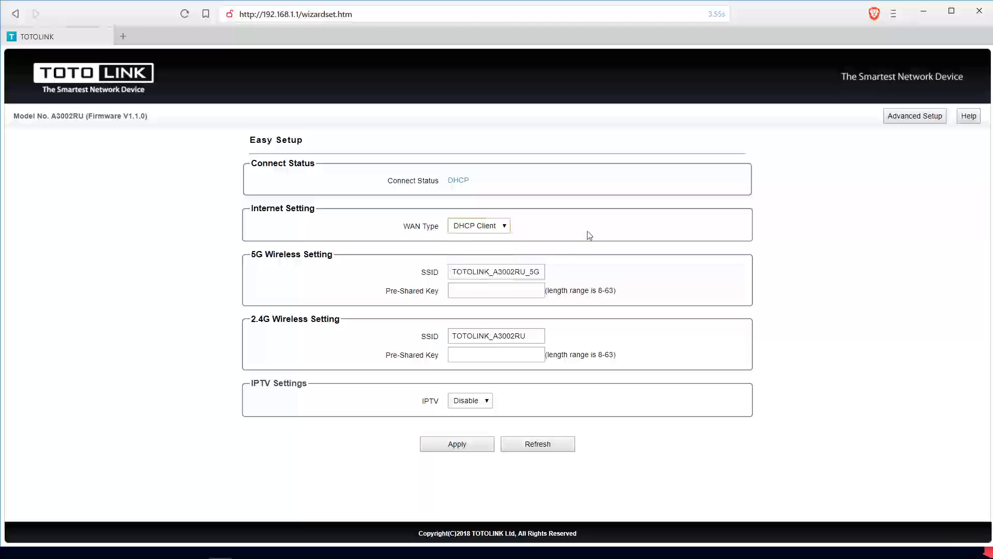
pyautogui.click(590, 236)
# Rename the 5G network to Homeland5 and give it a pre-shared key
pyautogui.doubleClick(488, 273)
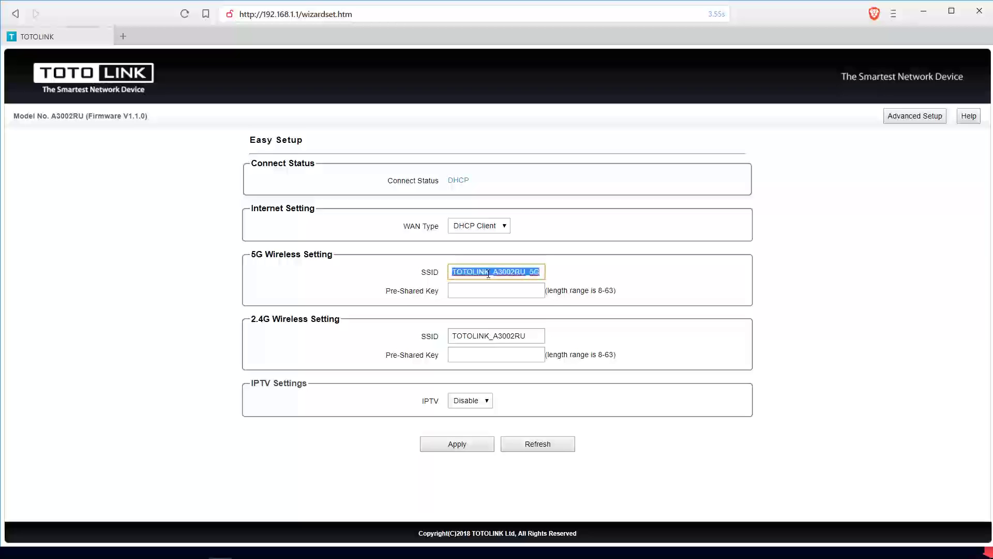
pyautogui.press('BackSpace')
pyautogui.write('Homeland5')
pyautogui.click(479, 289)
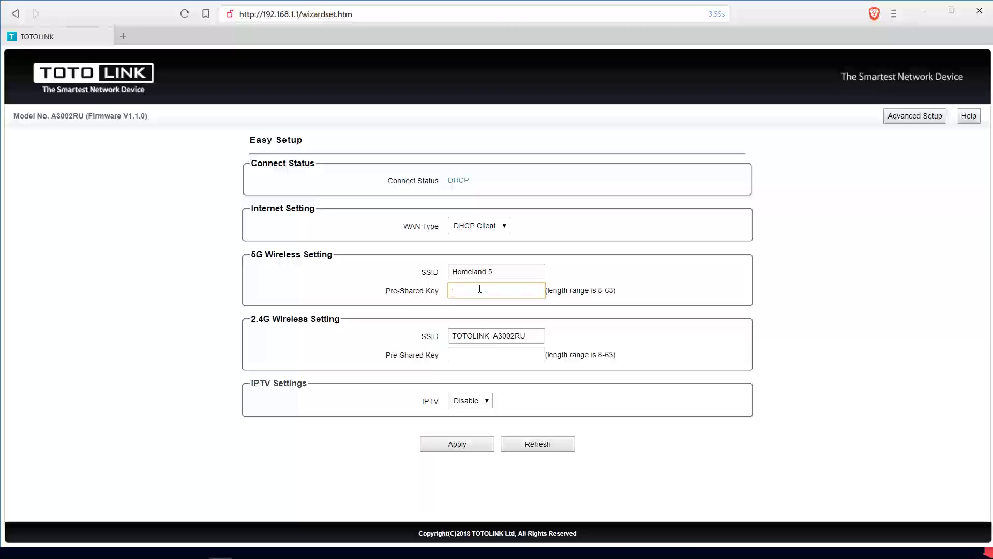
pyautogui.write('123456789')
# Rename the 2.4G network to Homeland with a pre-shared key, and save the wireless settings
pyautogui.doubleClick(488, 335)
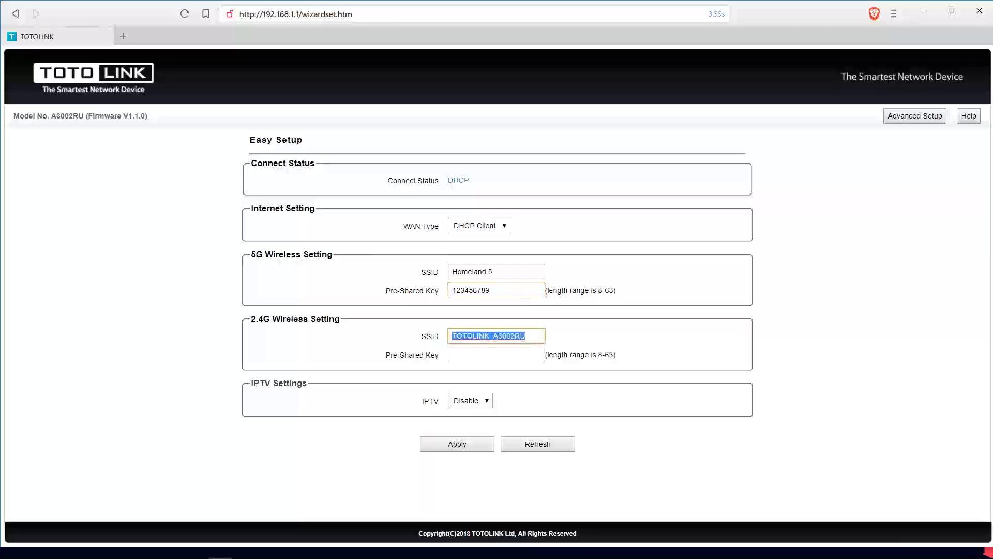
pyautogui.write('Homel')
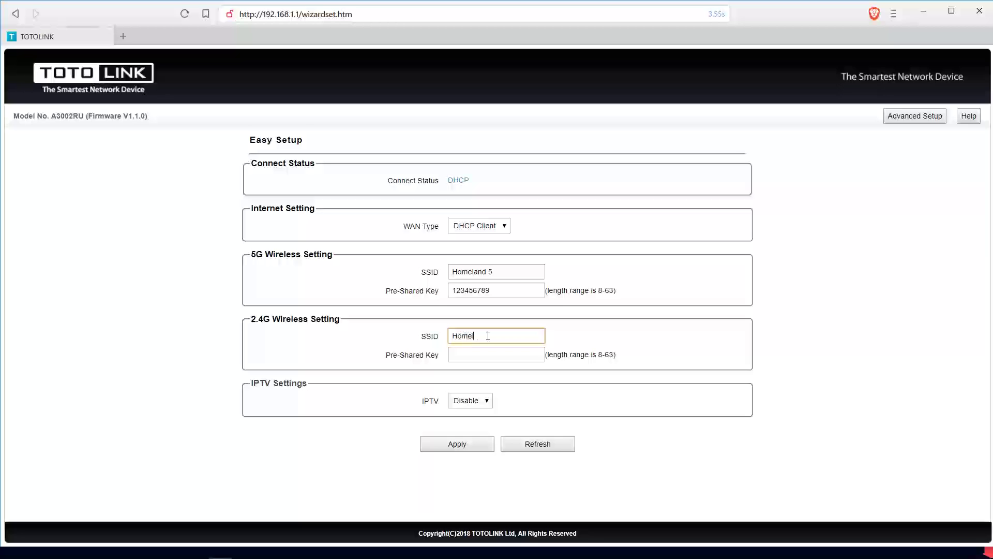
pyautogui.write('and')
pyautogui.click(462, 358)
pyautogui.write('123456')
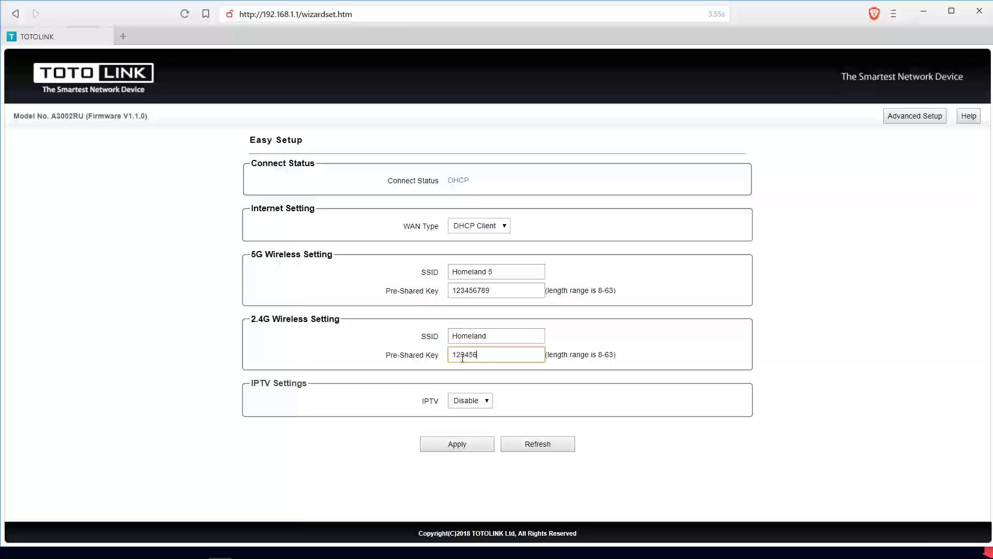
pyautogui.write('789')
pyautogui.click(468, 450)
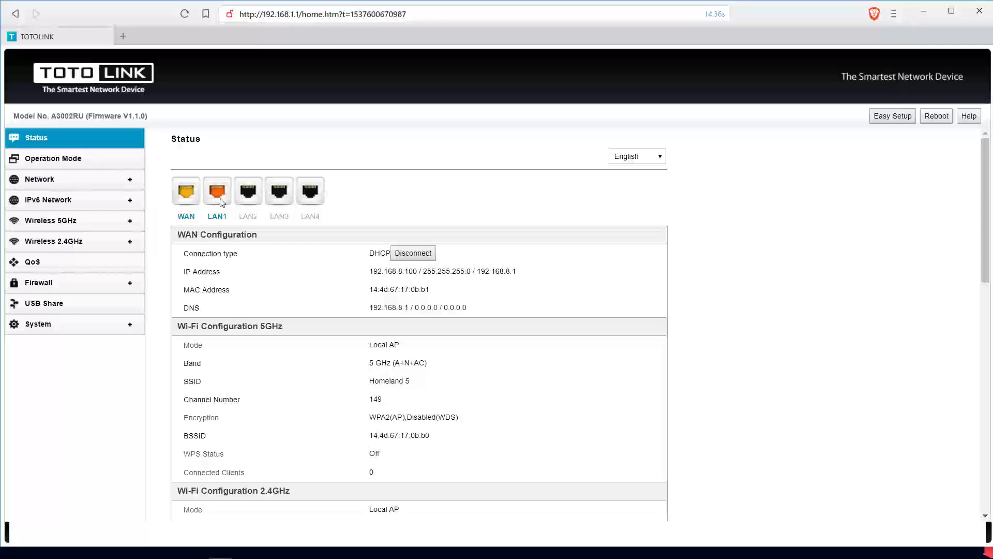
# Review the Status page, then the WAN and LAN settings, before going to USB Share
pyautogui.scroll(-2, 613, 289)
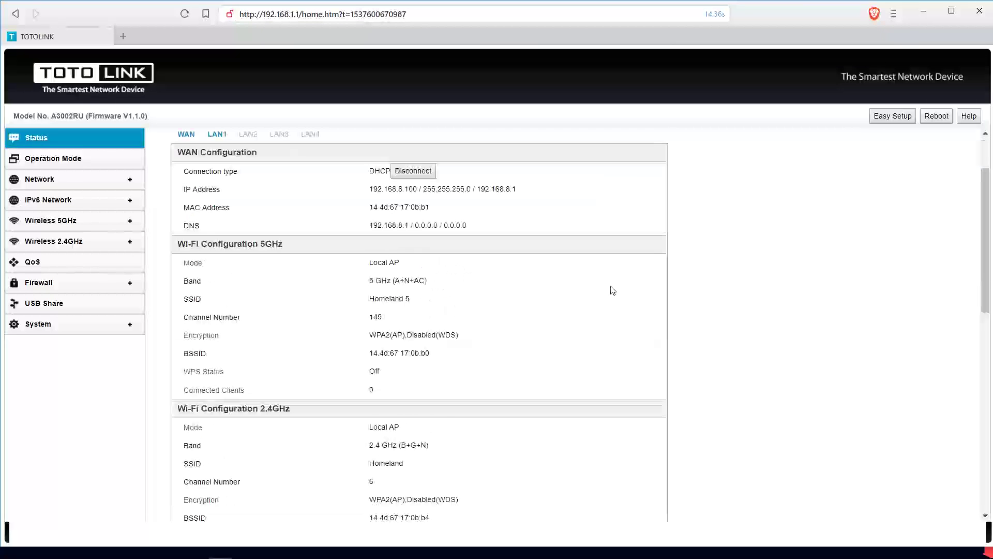
pyautogui.scroll(2, 613, 290)
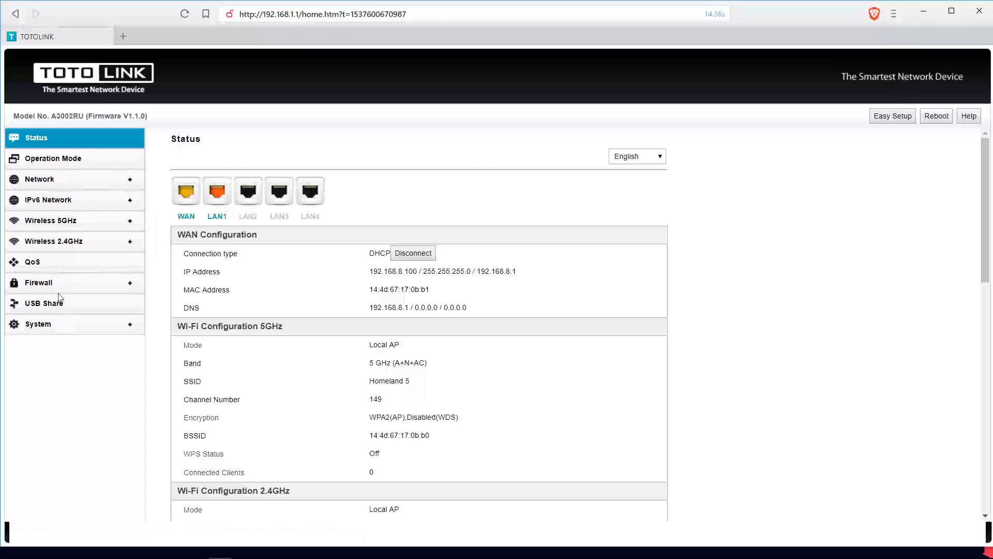
pyautogui.click(46, 181)
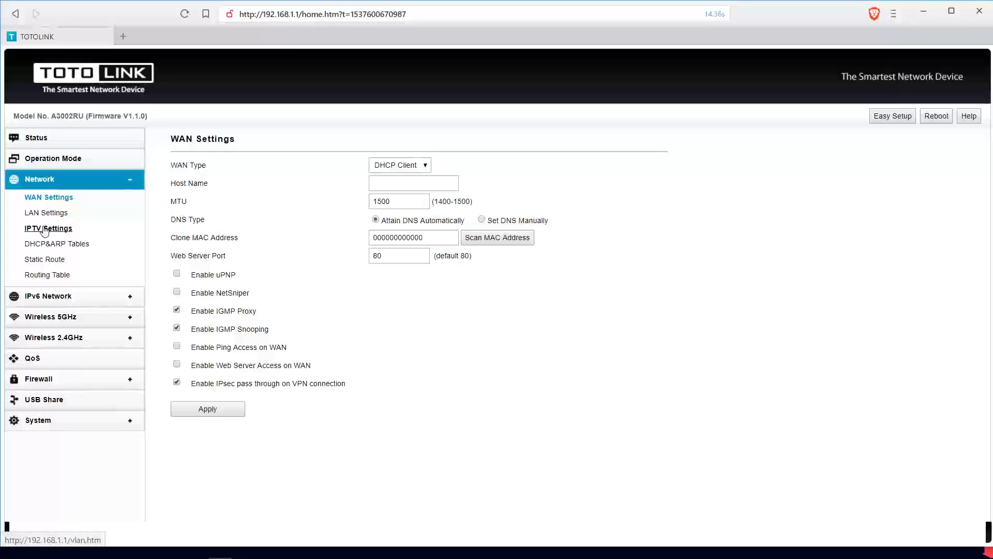
pyautogui.click(50, 215)
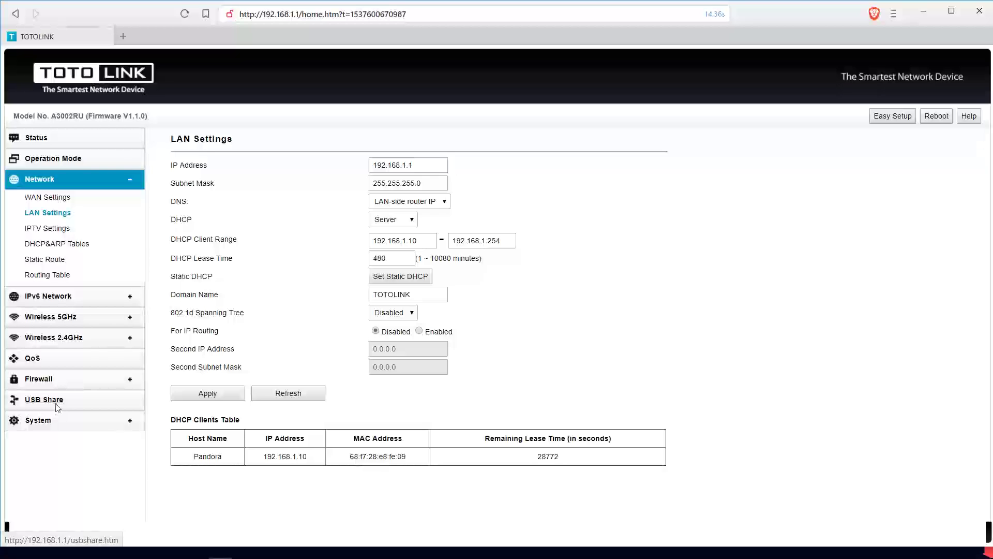
pyautogui.click(55, 404)
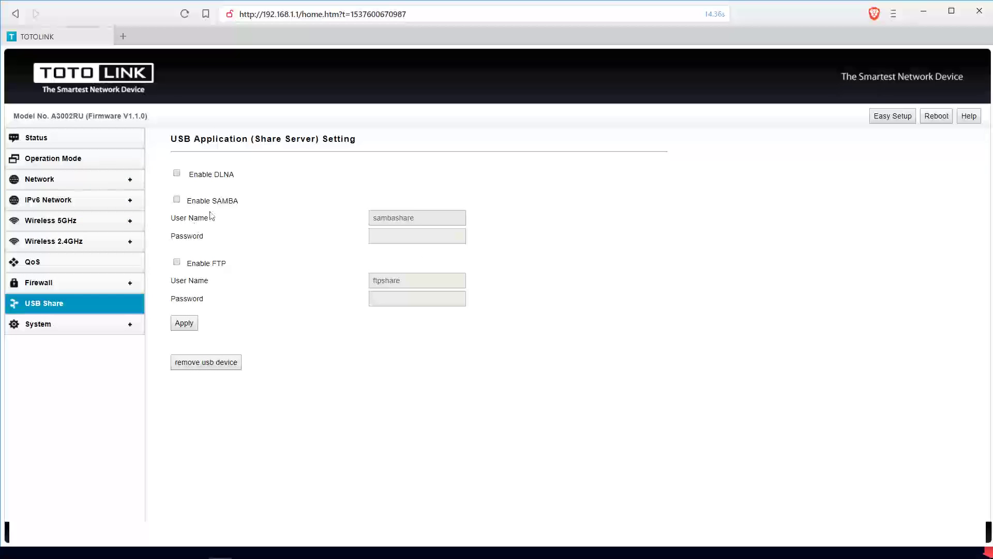
# Enable SAMBA sharing with user name 'Homeland Share' and a password, and apply it
pyautogui.click(177, 200)
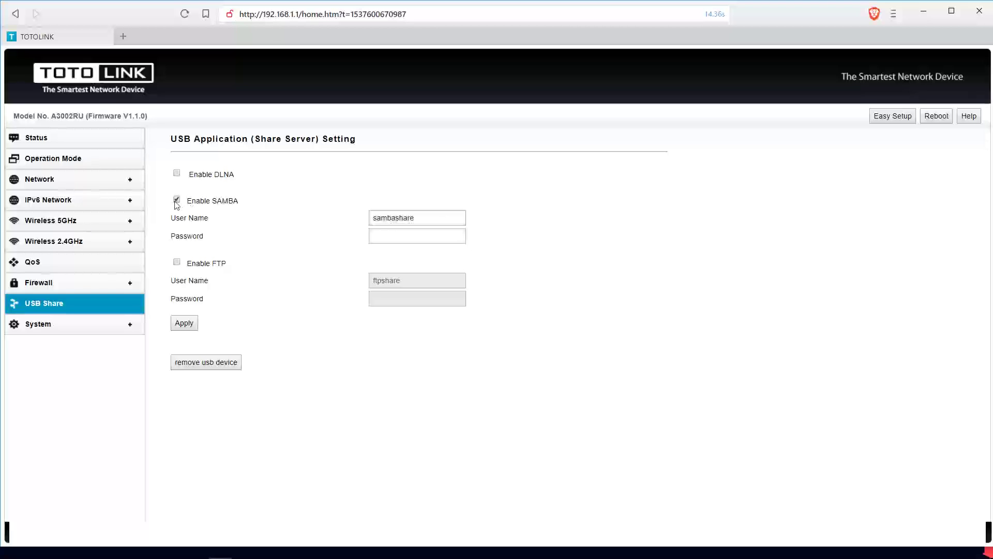
pyautogui.doubleClick(407, 217)
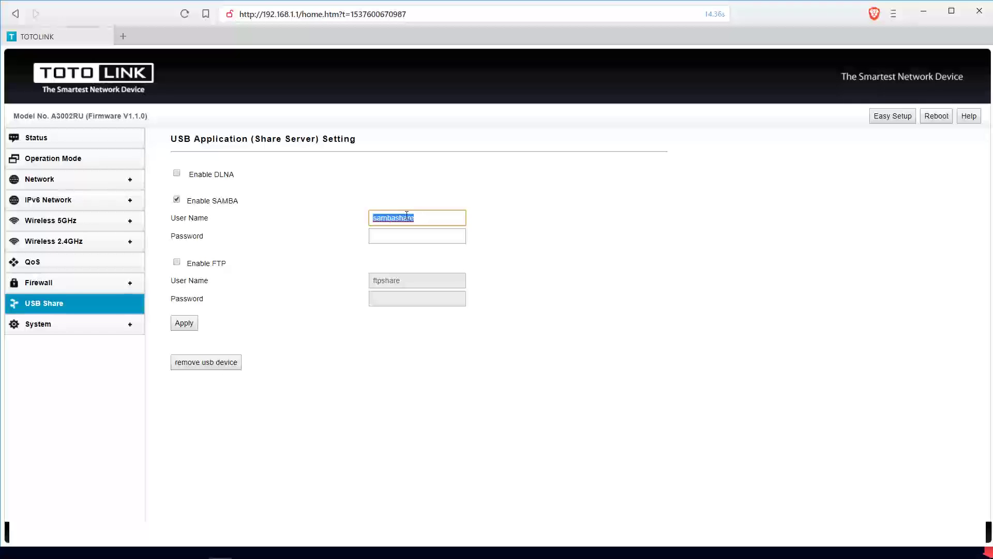
pyautogui.write('Homeland Share')
pyautogui.click(397, 241)
pyautogui.write('••')
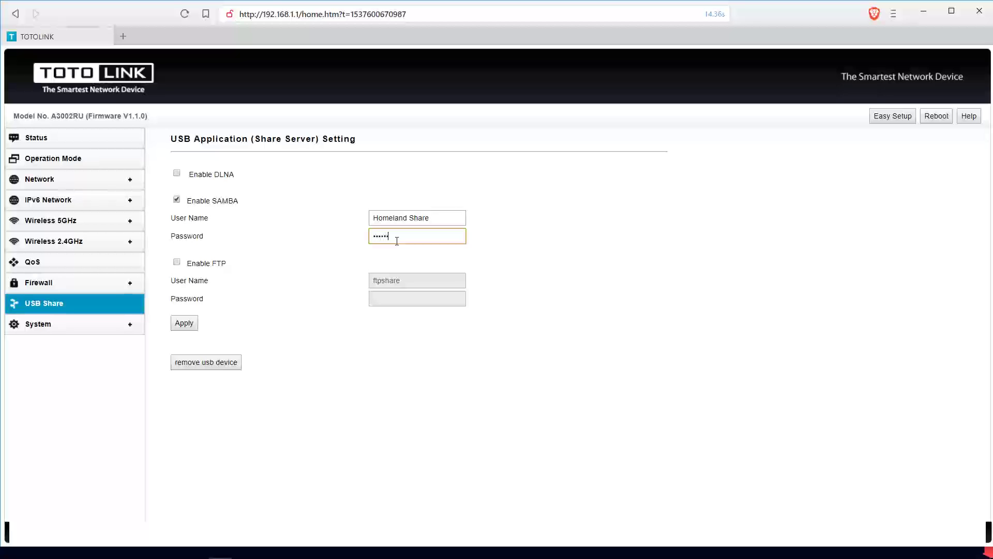
pyautogui.click(183, 323)
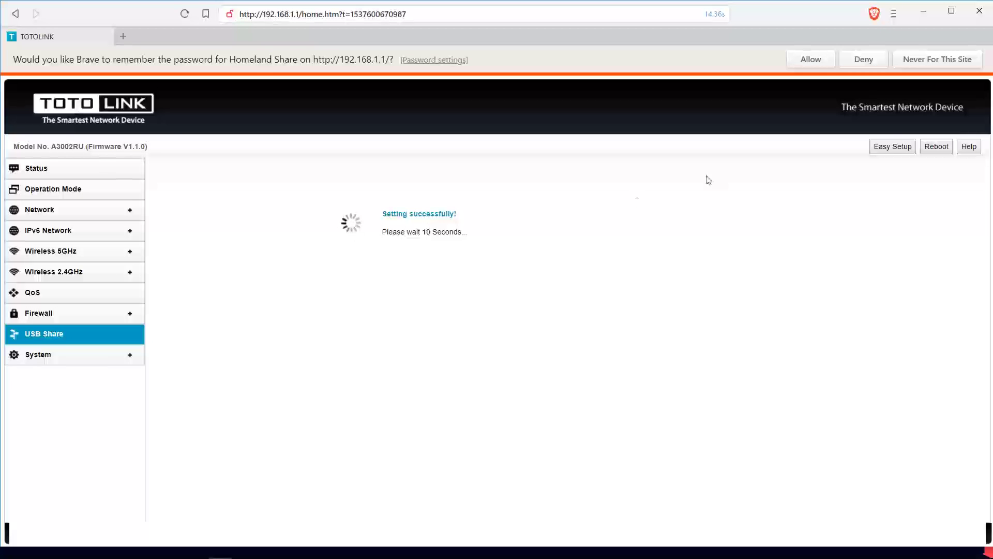
# Let Brave save the share password, then log back into the router with the admin credentials
pyautogui.click(811, 60)
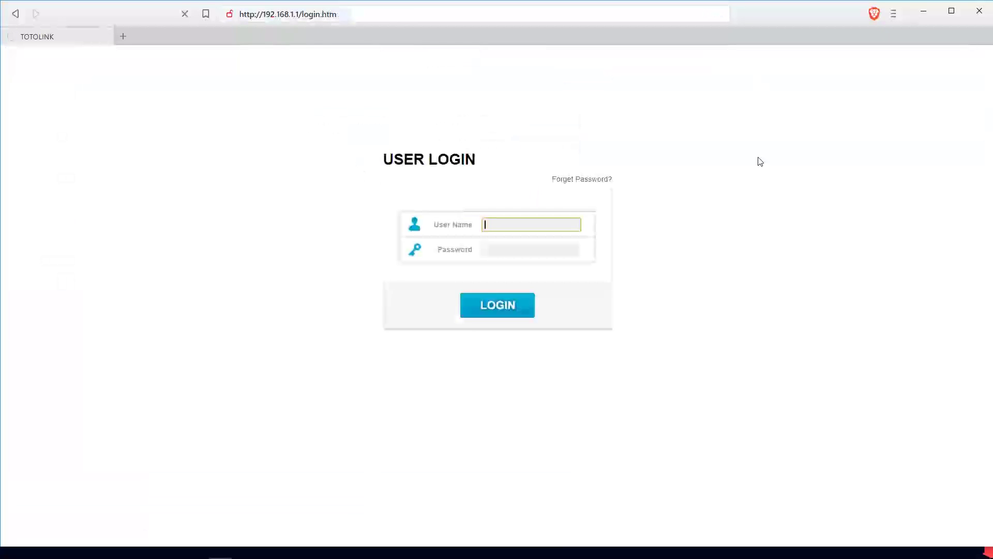
pyautogui.write('admin')
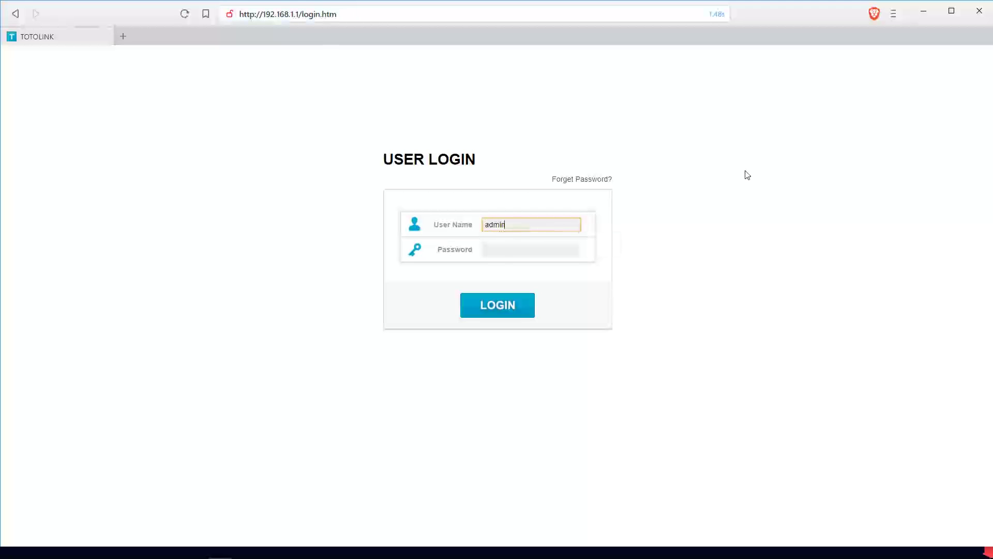
pyautogui.press('Tab')
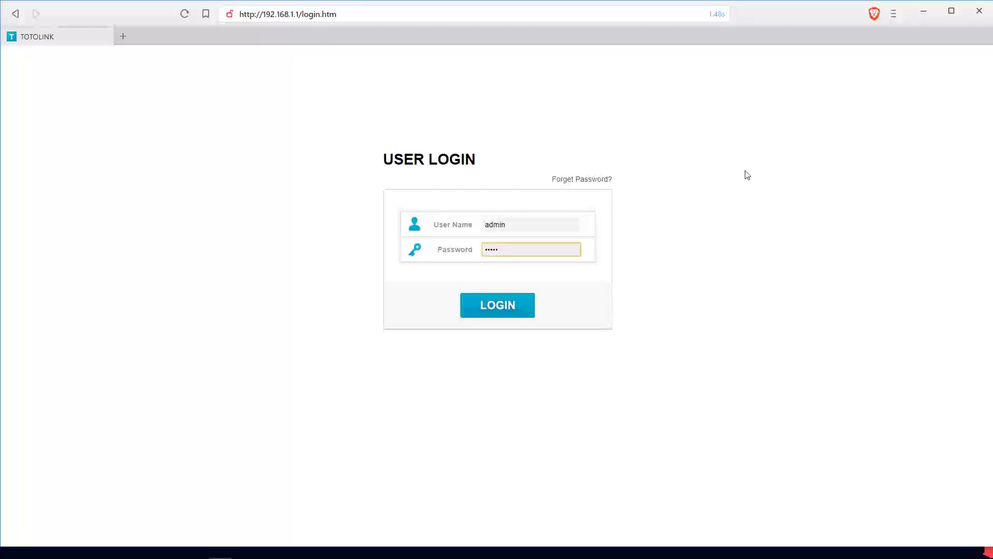
pyautogui.write('admin')
pyautogui.click(518, 306)
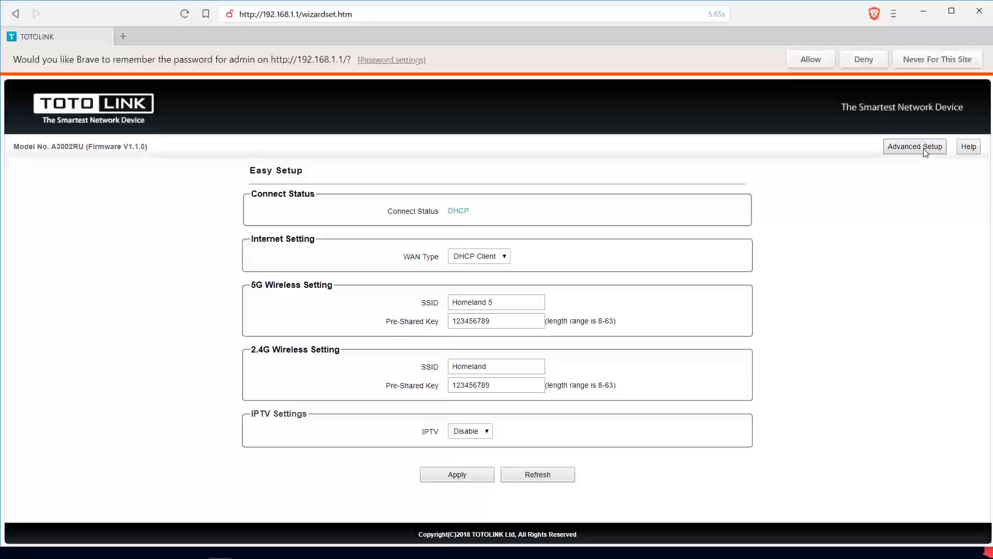
# Go to Advanced Setup and open the Wireless 2.4GHz, then Wireless 5GHz, basic settings
pyautogui.click(925, 149)
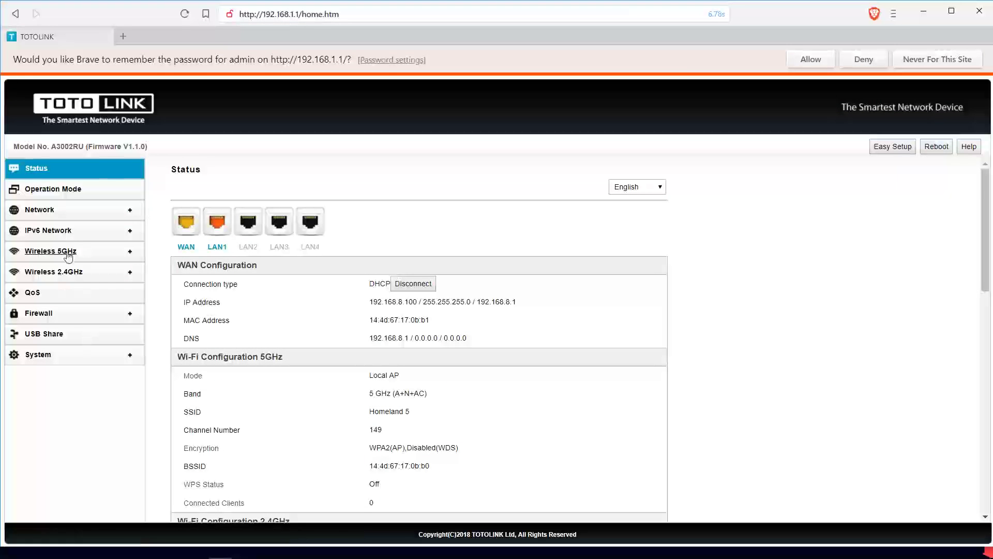
pyautogui.click(72, 273)
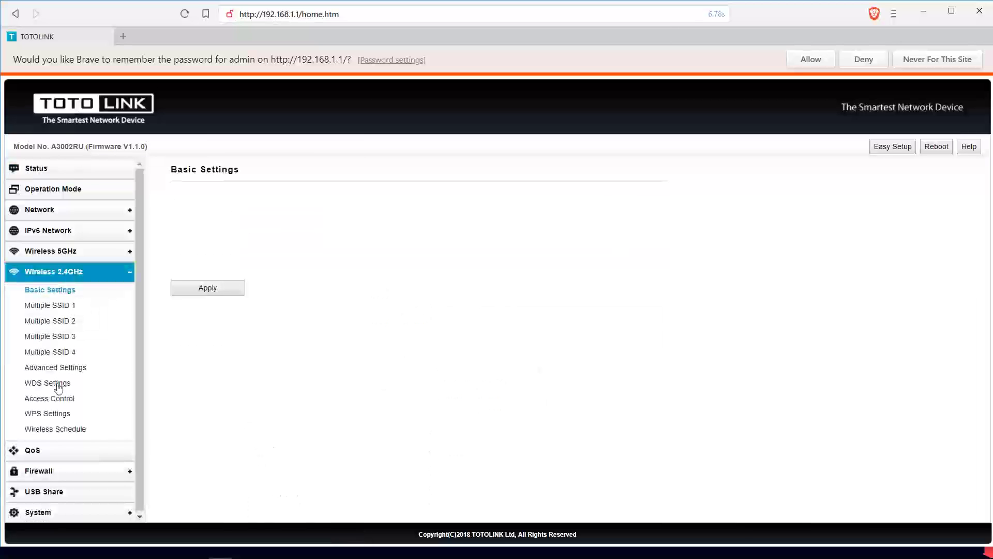
pyautogui.click(65, 252)
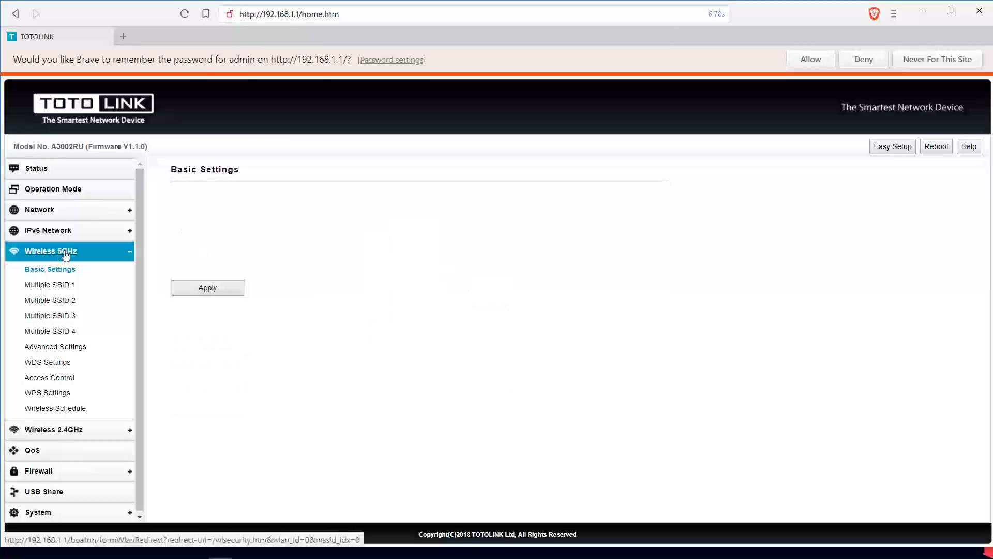